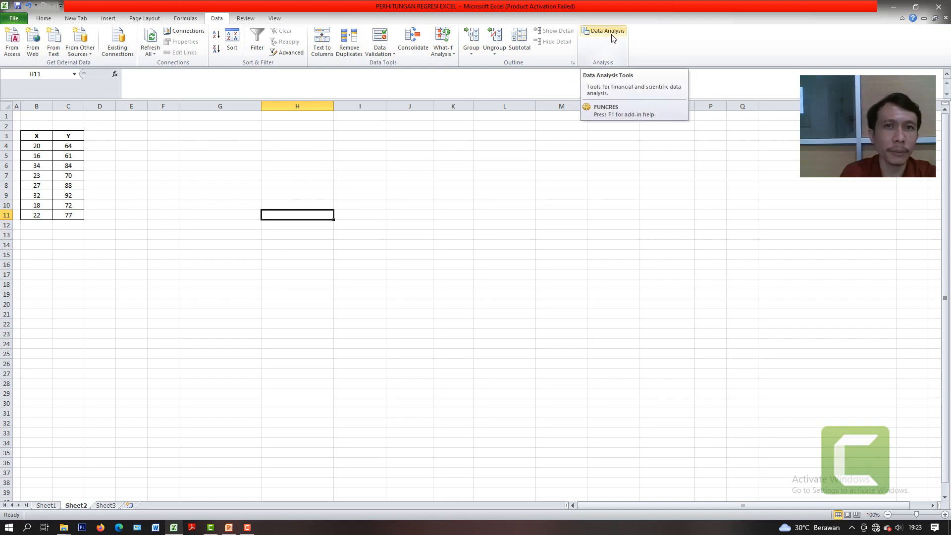
- Check in the Excel add-in options that the Analysis ToolPak is among the active add-ins
click(481, 172)
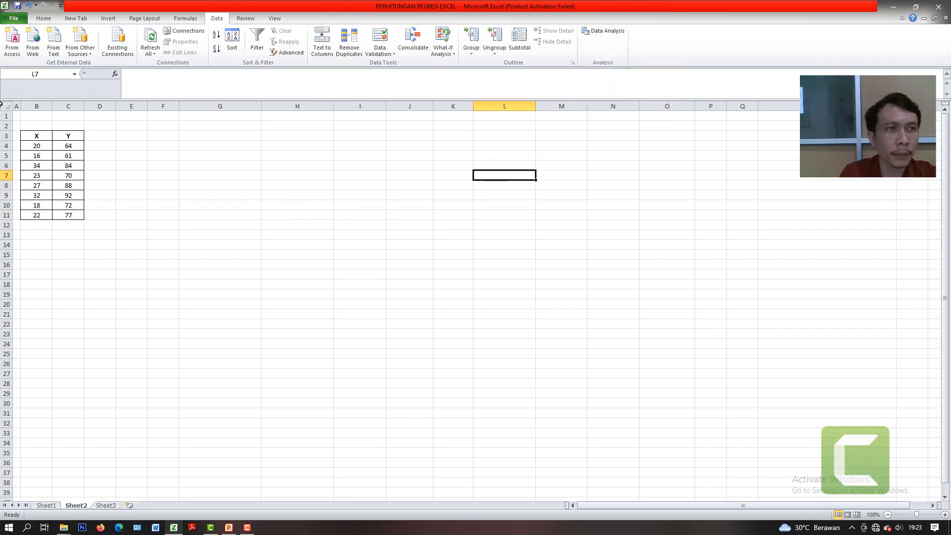
click(12, 23)
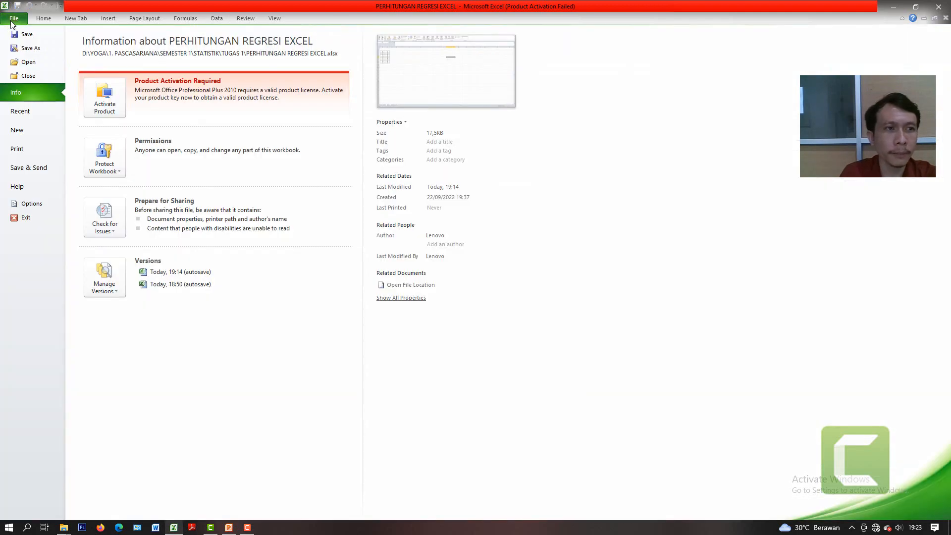
click(31, 207)
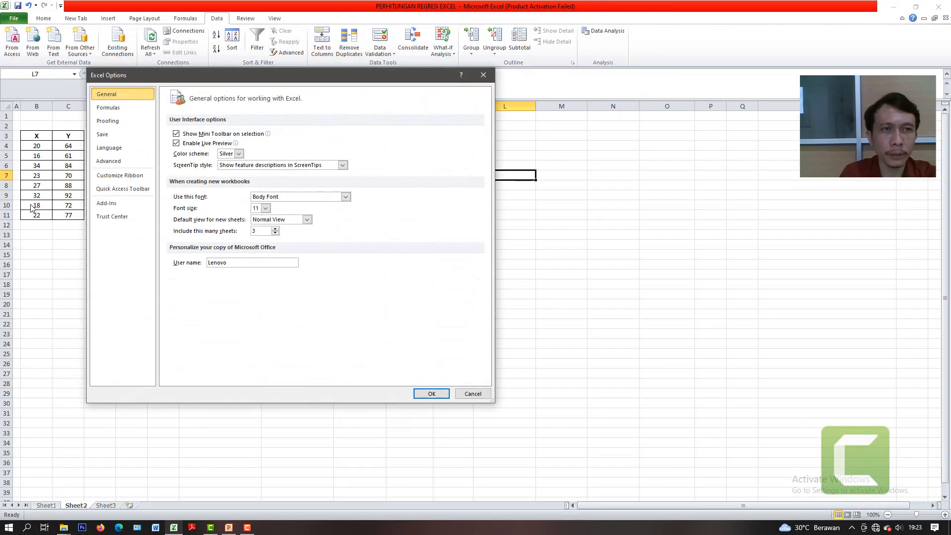
click(116, 206)
click(215, 154)
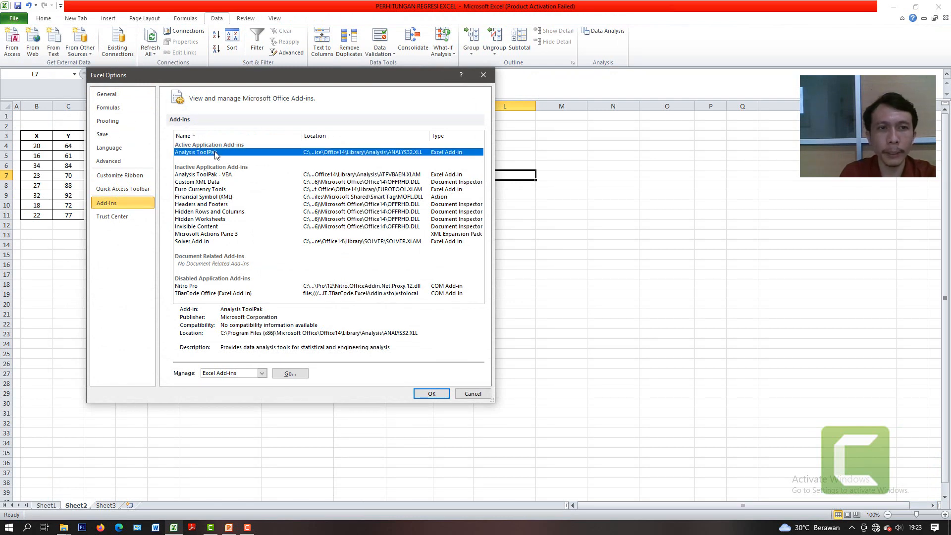
click(432, 393)
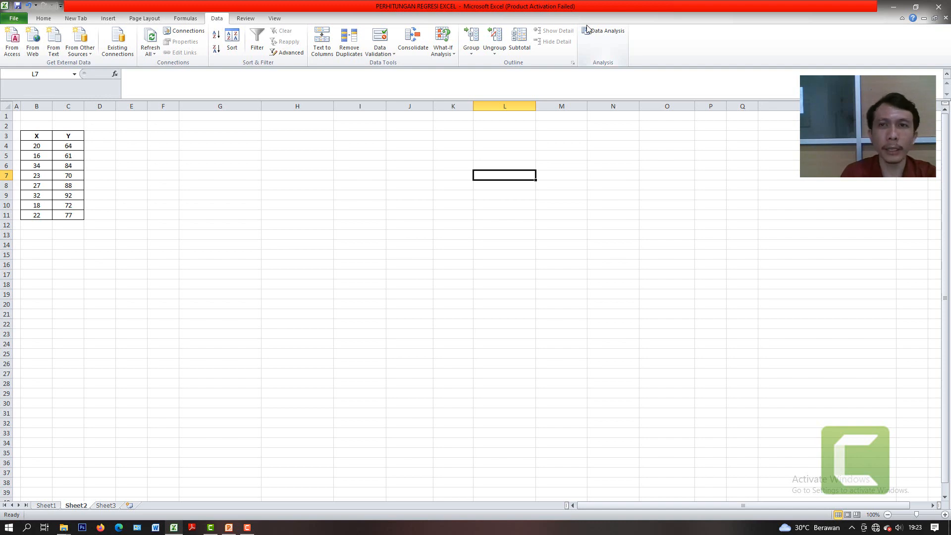
click(387, 173)
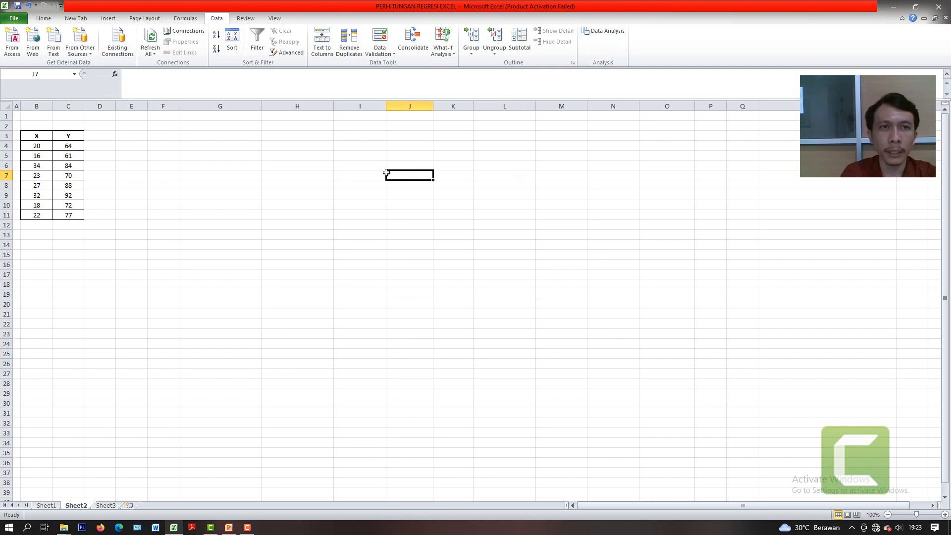
- Start the Regression tool from the data analysis tools
click(603, 34)
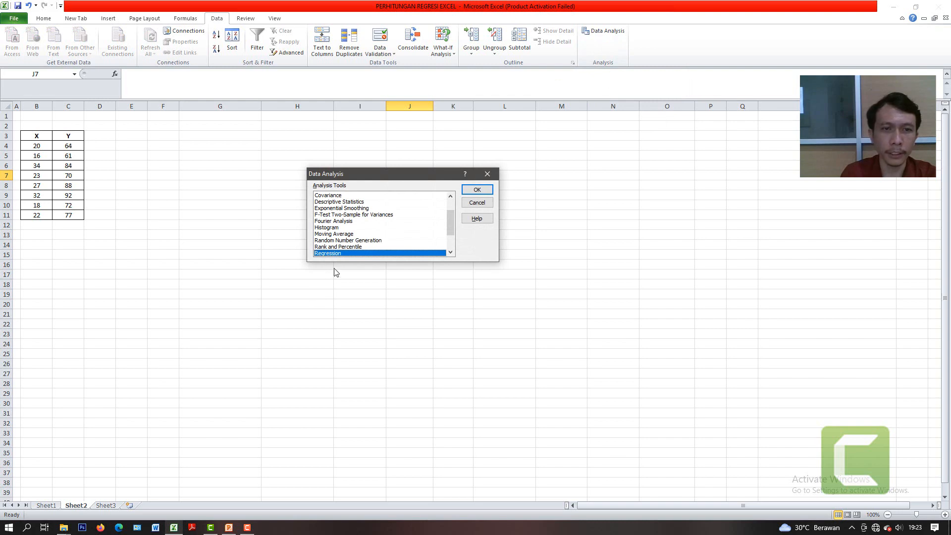
scroll(374, 234, up, 2)
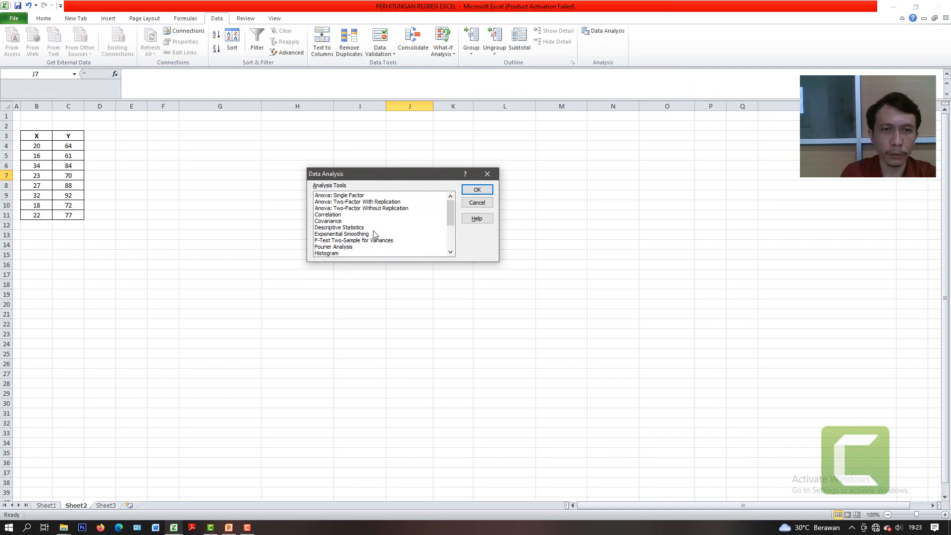
scroll(373, 231, down, 2)
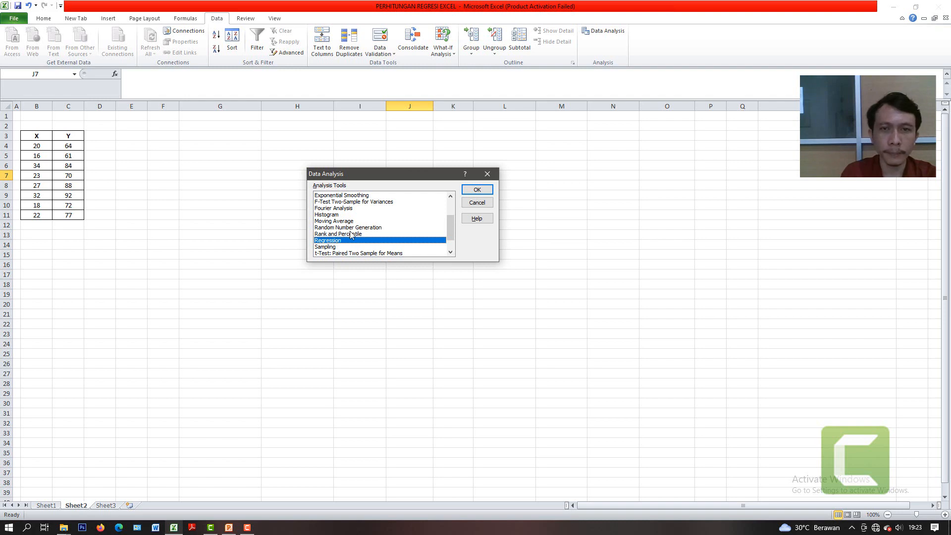
click(477, 189)
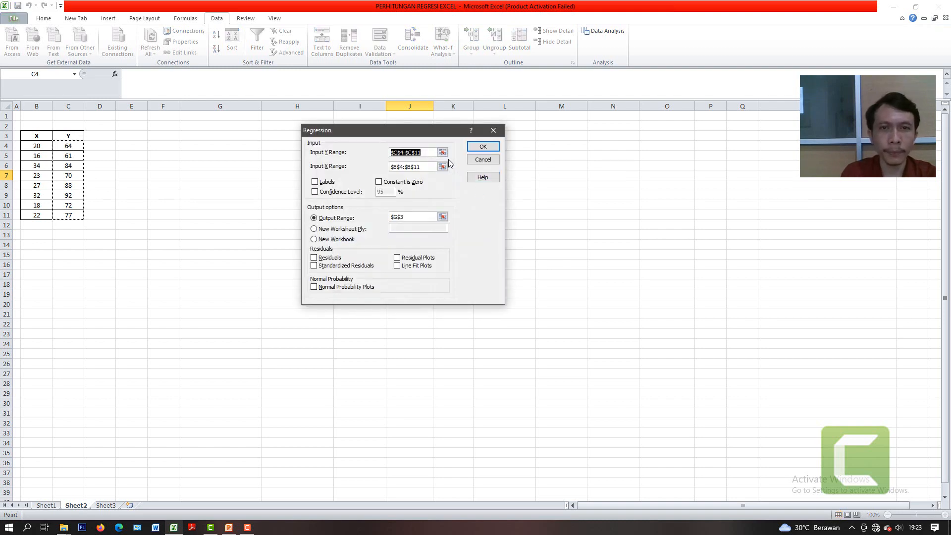
- Set the regression's input Y range to the Y values in C4:C11
key(BackSpace)
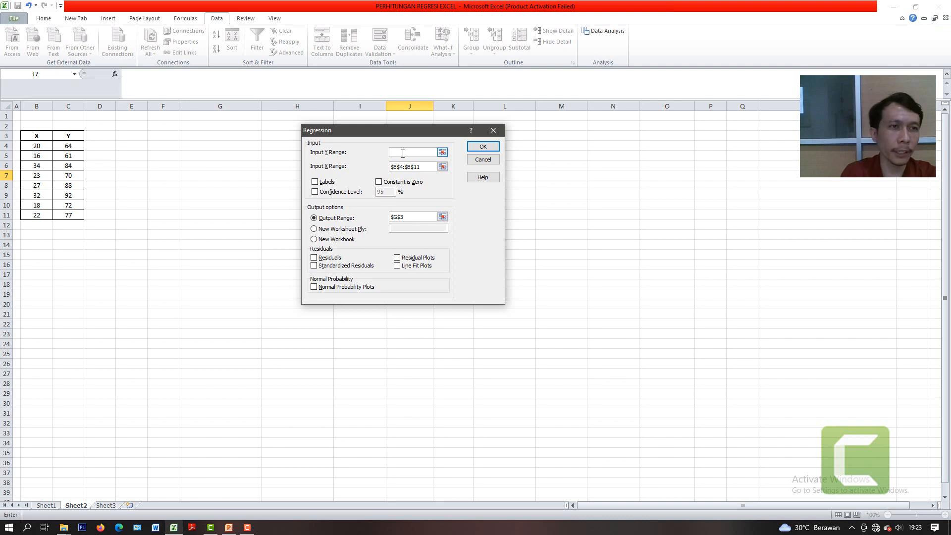
click(76, 145)
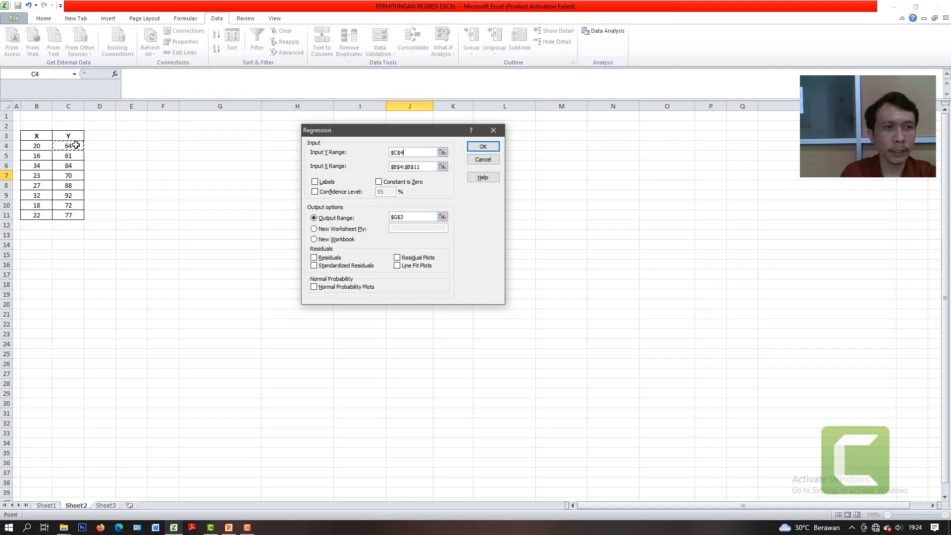
drag(76, 145, 73, 218)
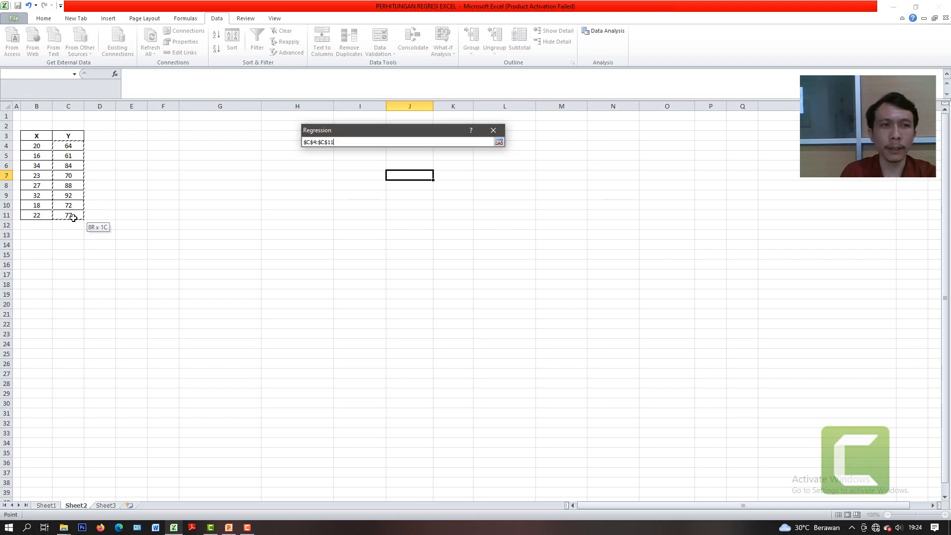
drag(73, 217, 73, 217)
- Set the regression's input X range to the X values in B4:B11
click(428, 167)
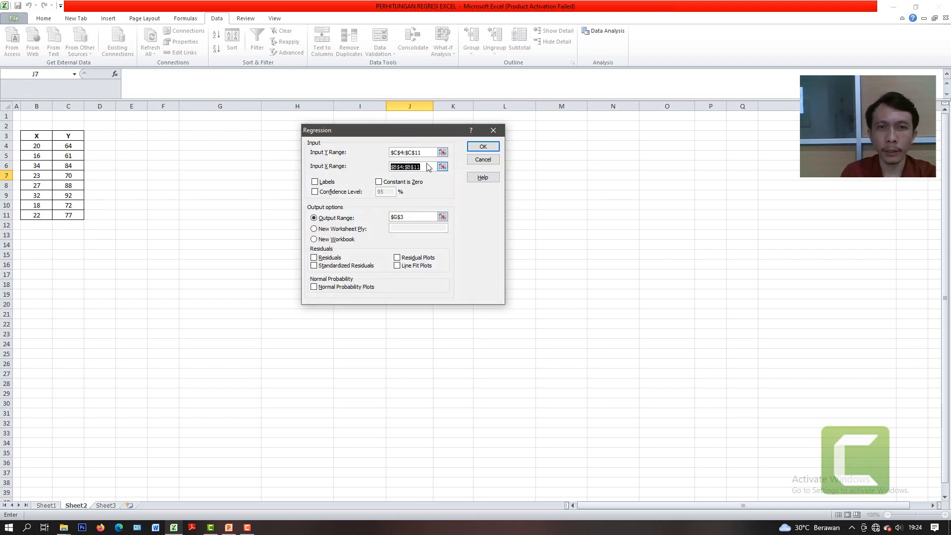
click(421, 167)
key(BackSpace)
key(BackSpace)
key(BackSpace)
key(BackSpace)
key(BackSpace)
key(BackSpace)
key(BackSpace)
key(BackSpace)
key(BackSpace)
key(BackSpace)
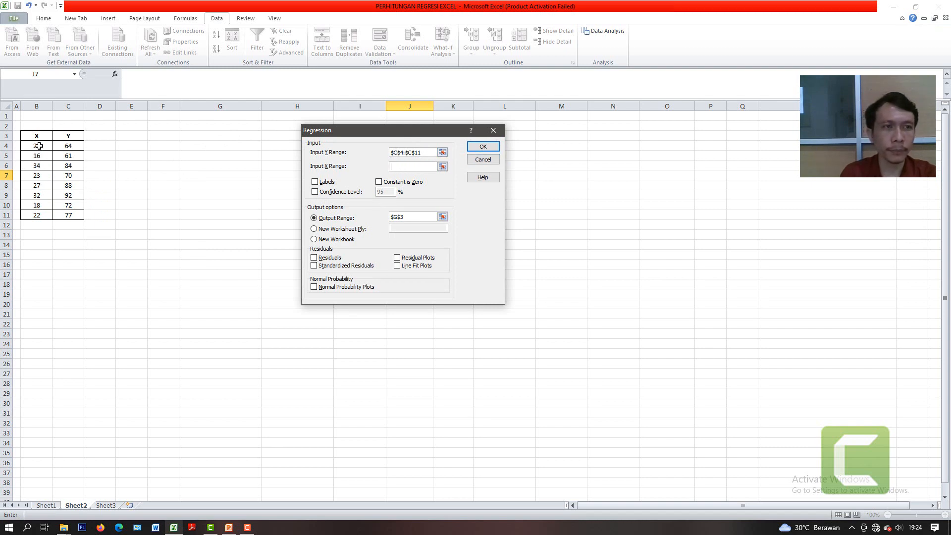
drag(39, 145, 46, 214)
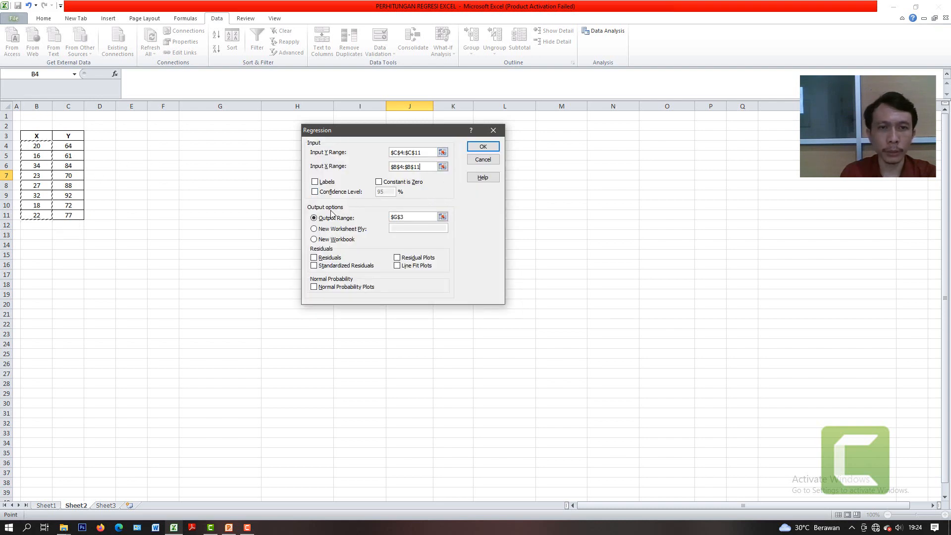
- Set the output range to cell G3 and run the regression
click(418, 218)
key(BackSpace)
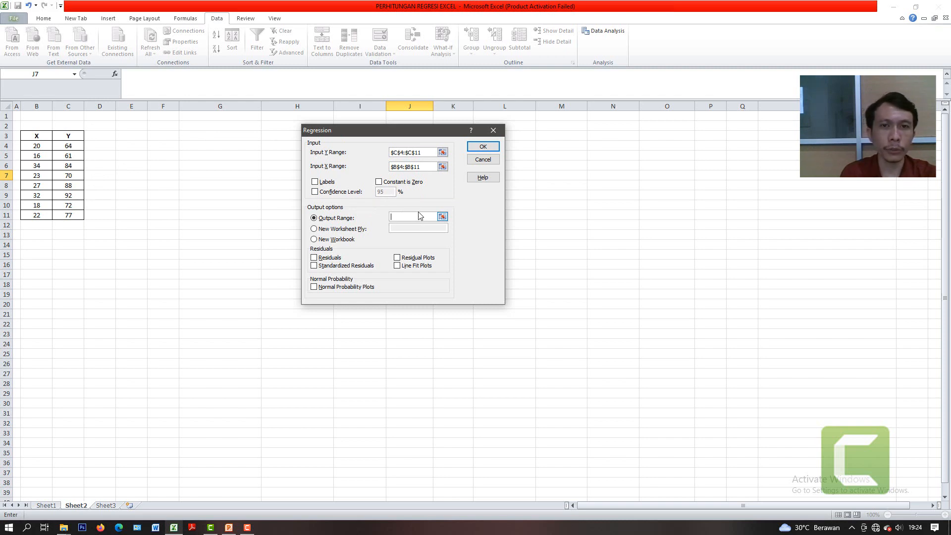
click(231, 135)
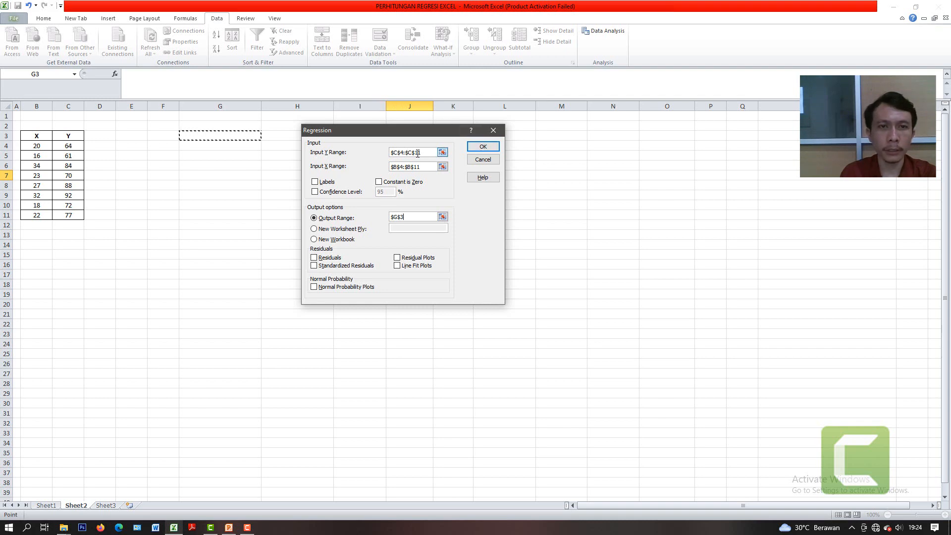
click(483, 146)
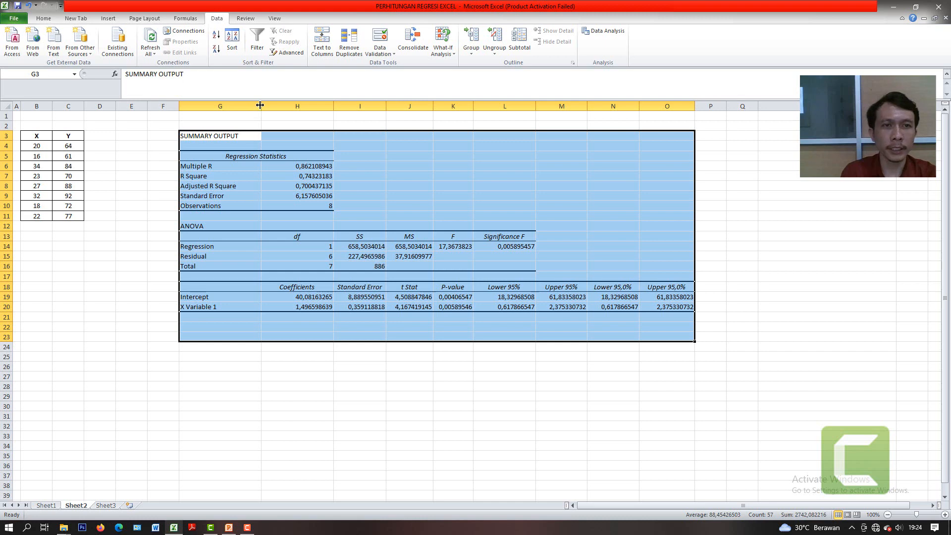
- Adjust the widths of columns G, H and I to fit the regression summary output more closely
drag(261, 106, 250, 106)
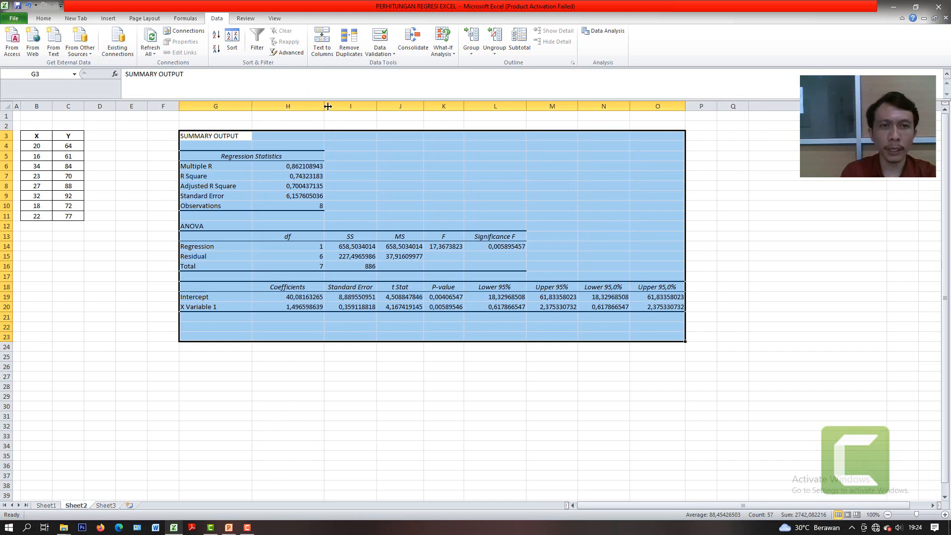
drag(323, 107, 315, 117)
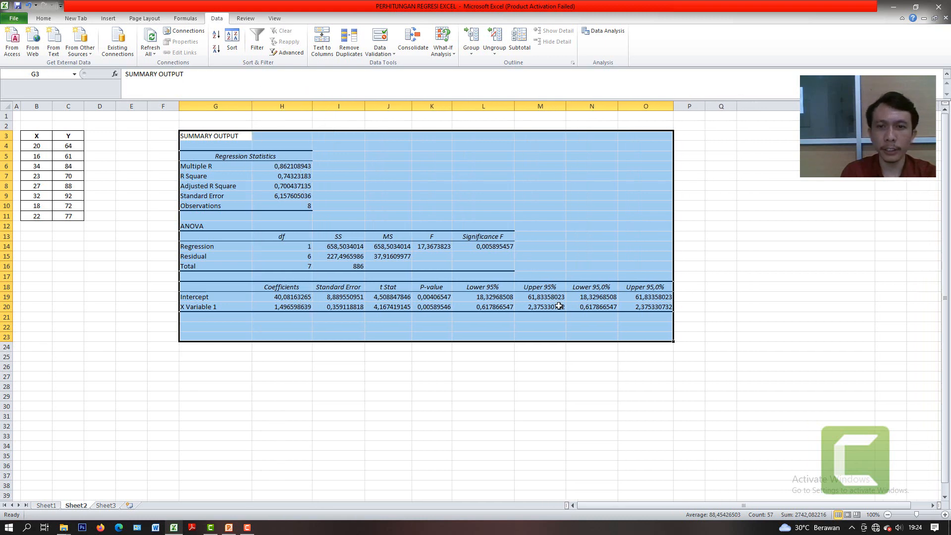
click(567, 386)
drag(367, 104, 370, 105)
drag(312, 106, 316, 106)
click(420, 367)
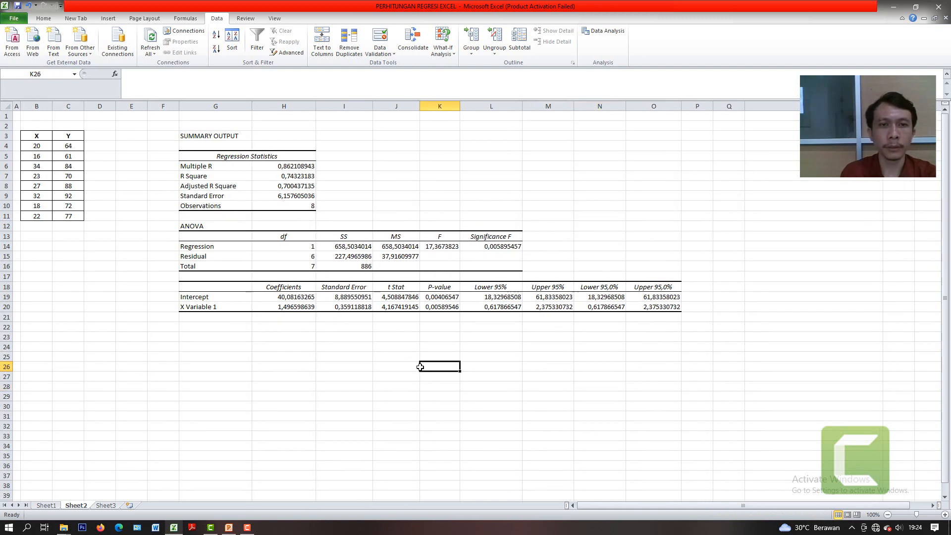
click(564, 346)
scroll(562, 341, down, 1)
scroll(562, 341, up, 1)
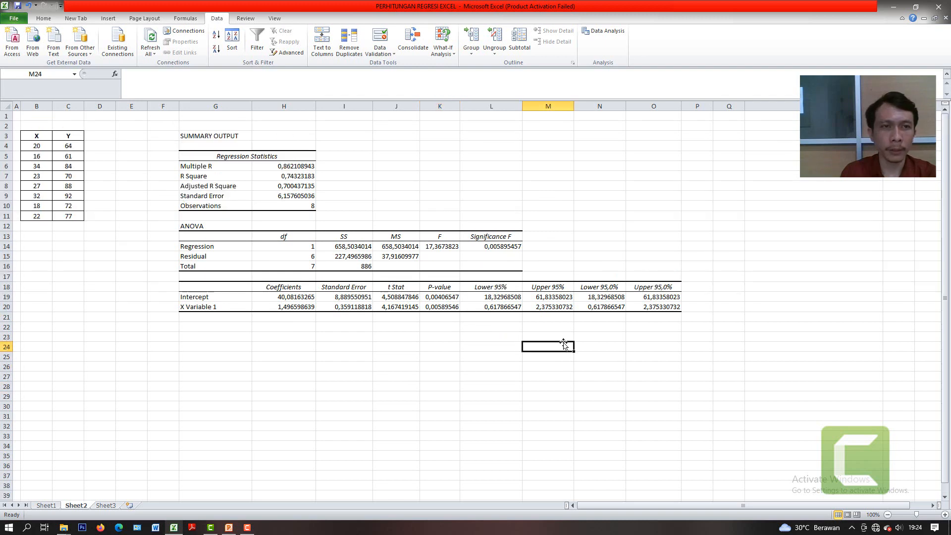
click(236, 377)
click(203, 337)
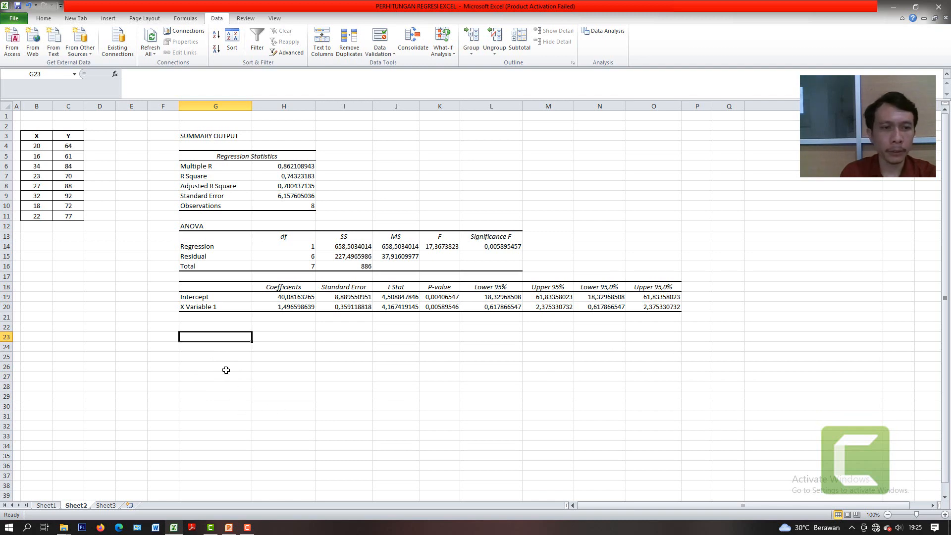
click(213, 344)
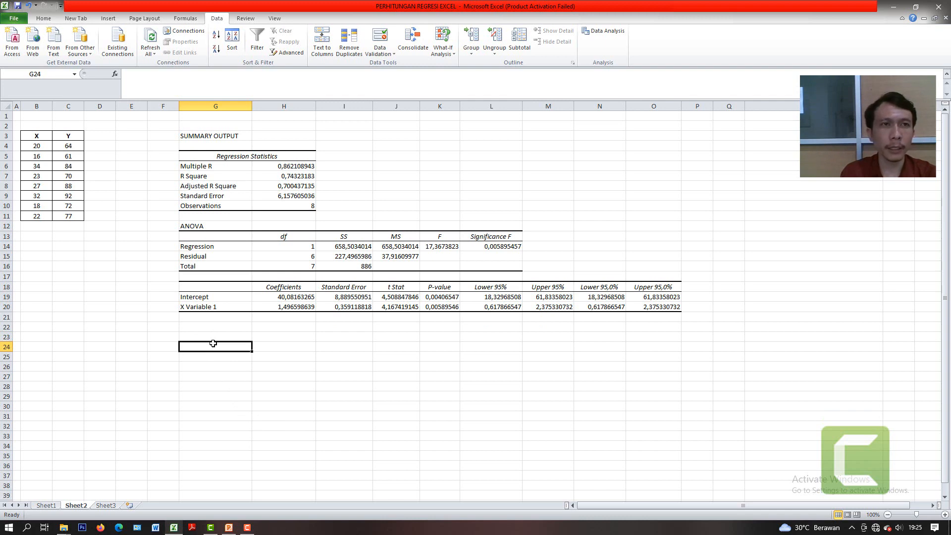
- Insert a markers-only scatter chart of the data in B4:C11 and place it below the regression output, starting near G23
click(50, 20)
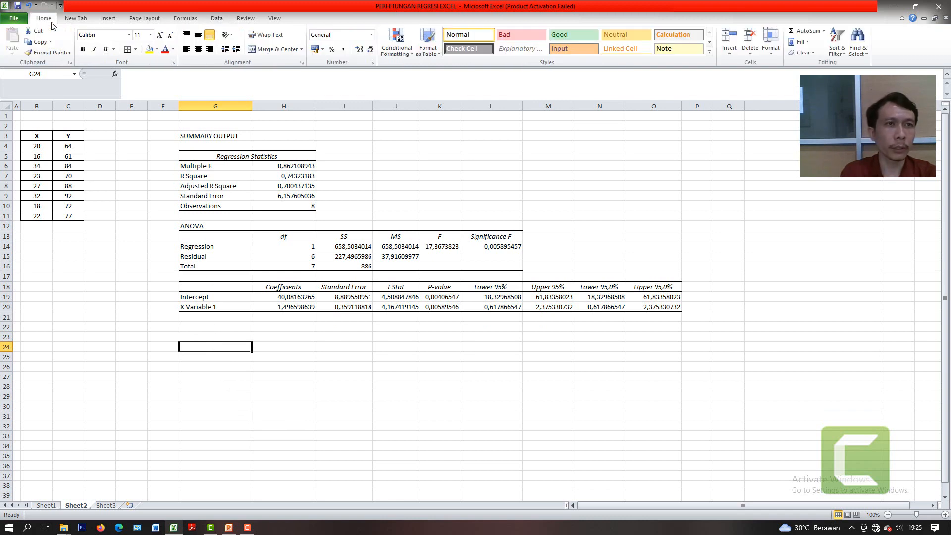
click(107, 19)
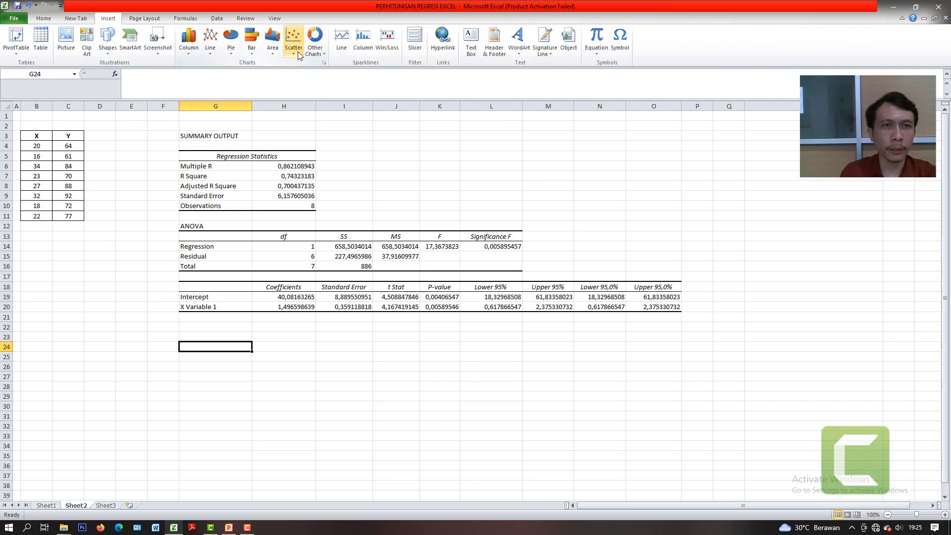
click(68, 145)
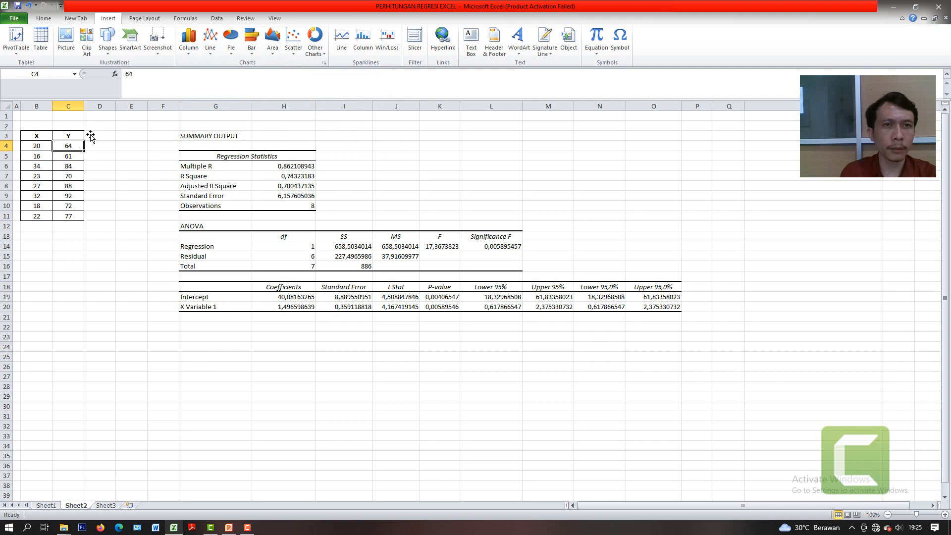
click(290, 55)
click(133, 430)
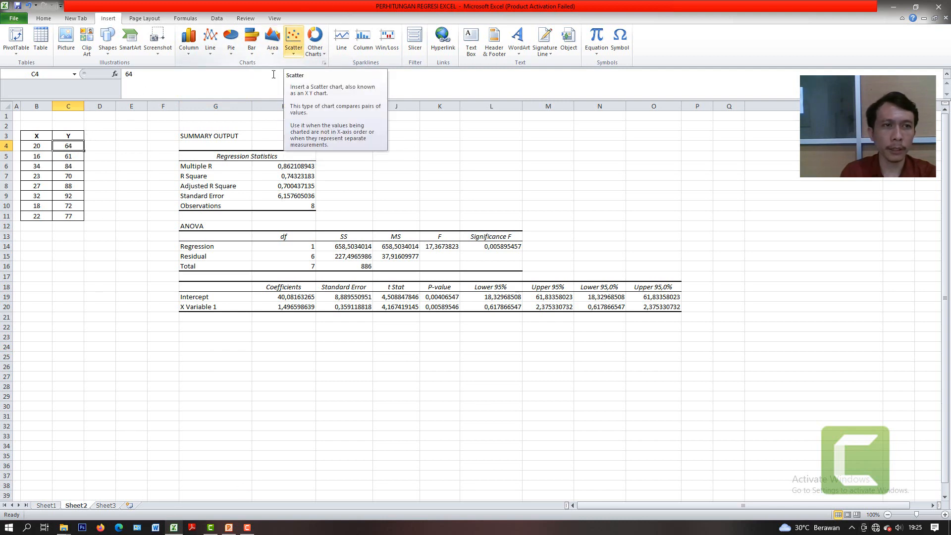
drag(37, 146, 70, 216)
click(293, 52)
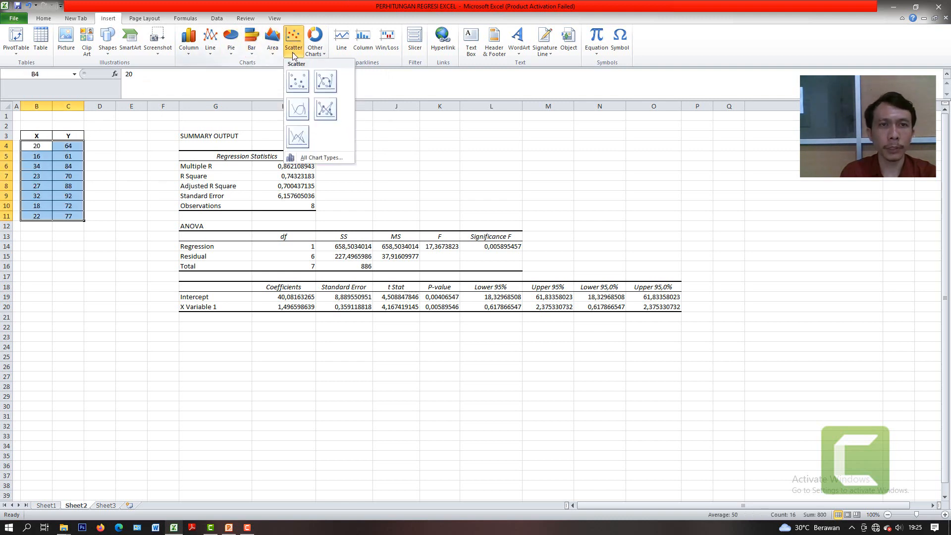
click(296, 86)
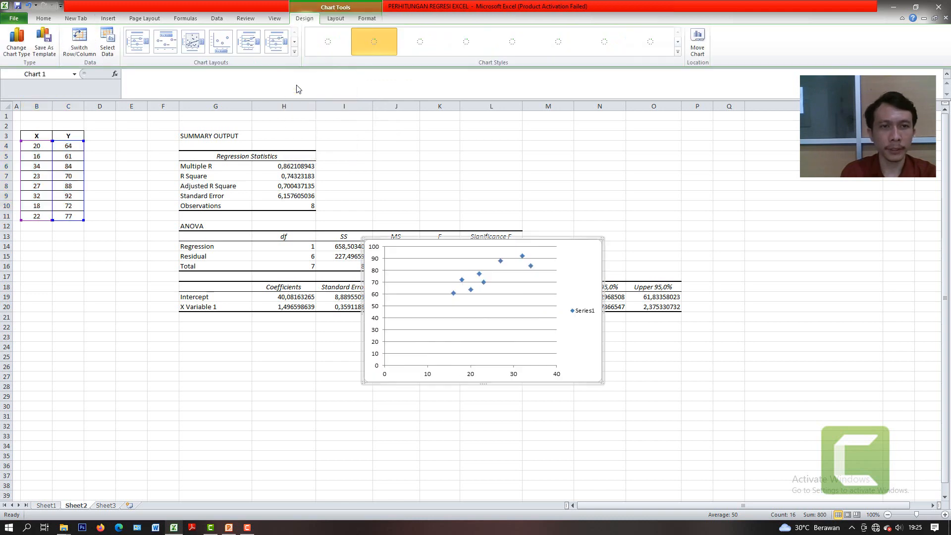
drag(556, 248, 399, 338)
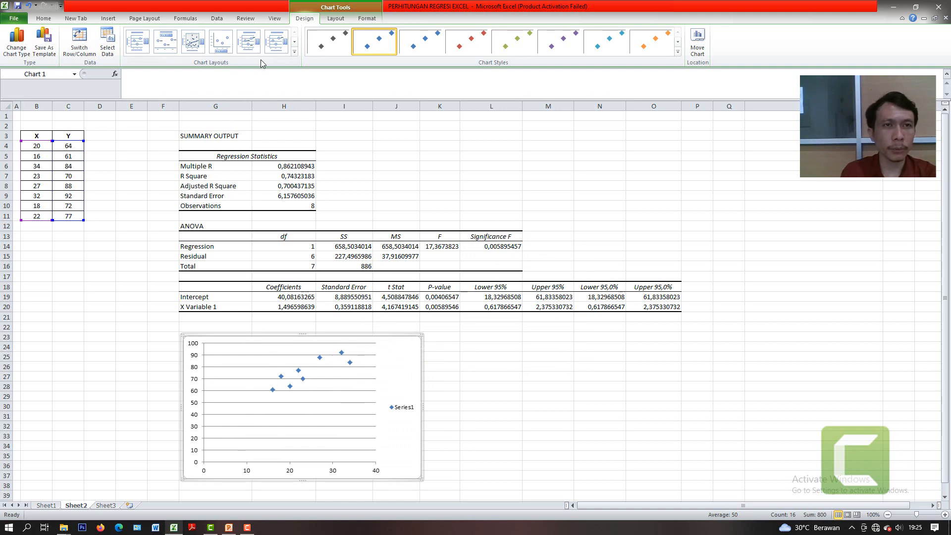
- Apply the chart layout with titles, a linear trendline, its equation and R², and move the equation label beside the chart title
click(296, 53)
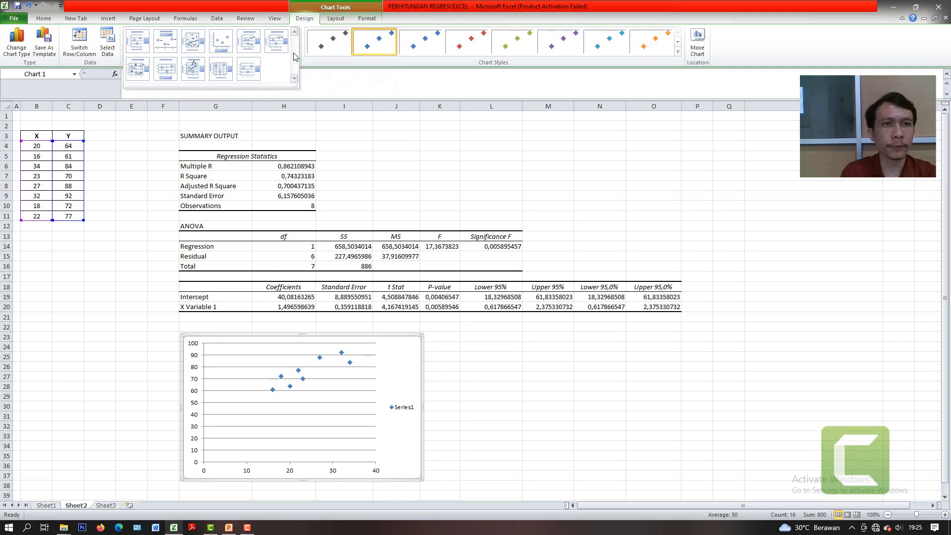
click(195, 72)
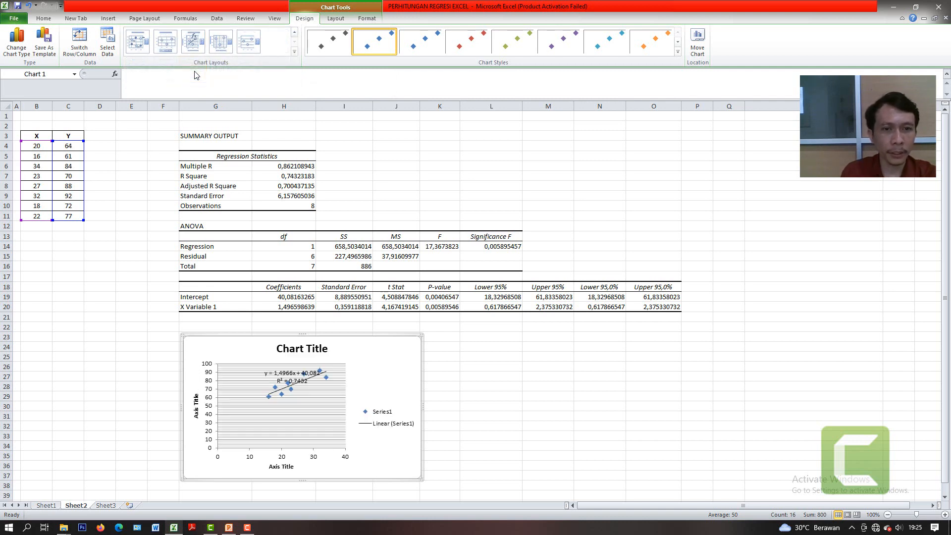
click(289, 377)
drag(292, 367, 386, 347)
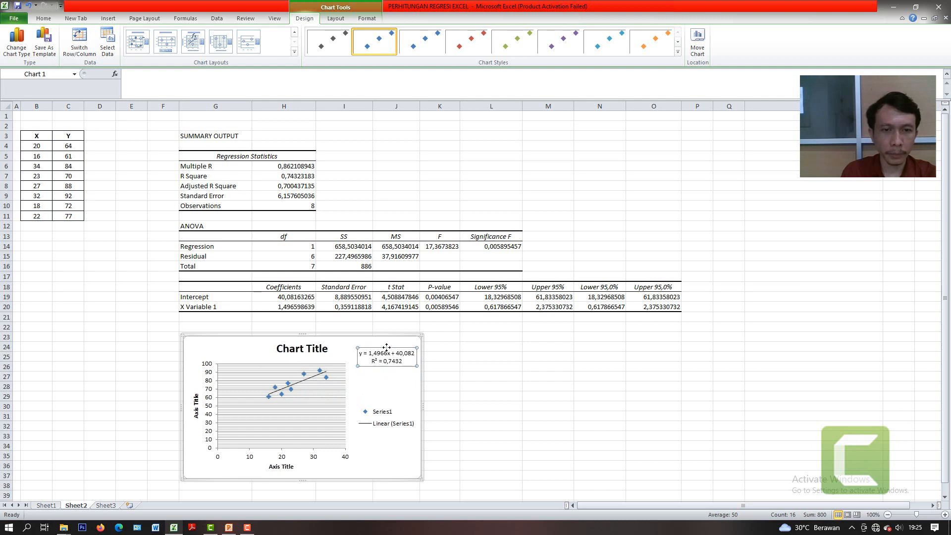
- Replace the chart title with "TABEL REGRESI"
click(427, 394)
click(390, 355)
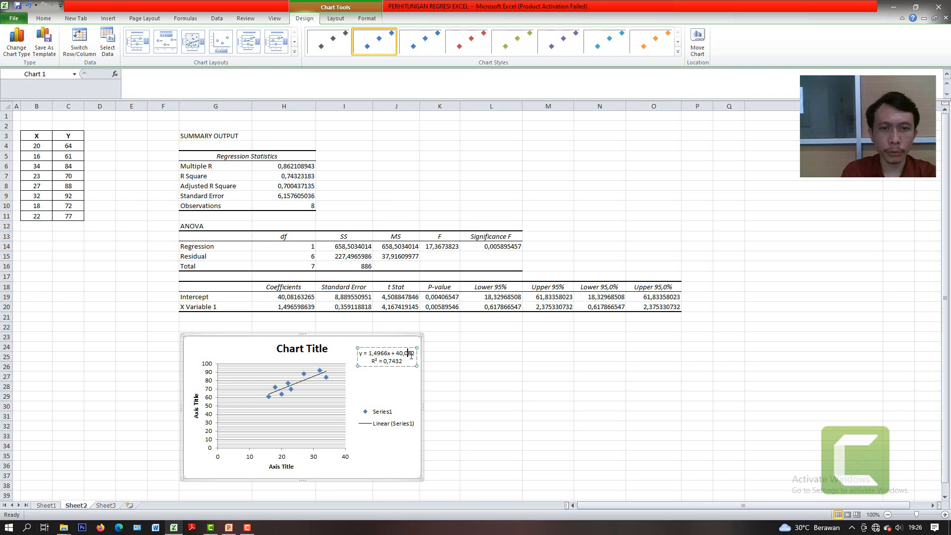
click(431, 368)
click(315, 350)
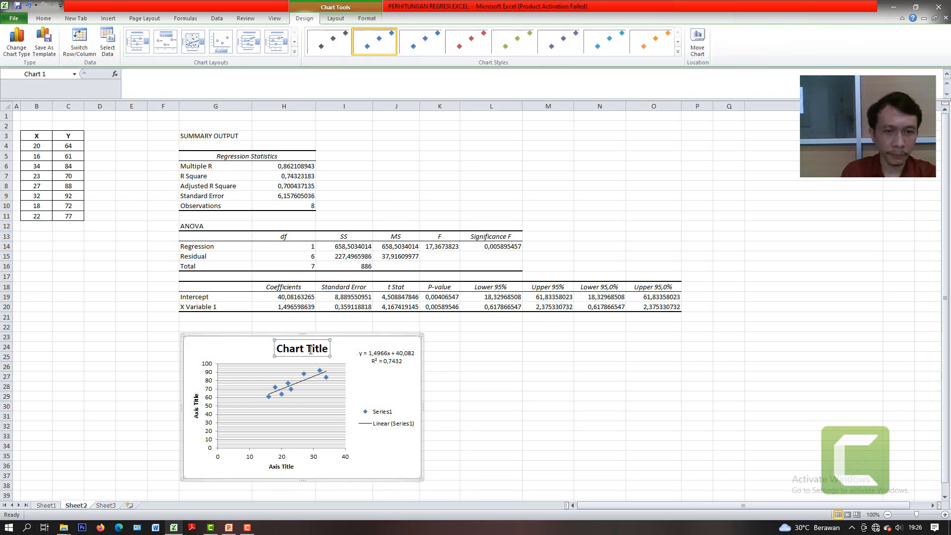
drag(277, 349, 331, 344)
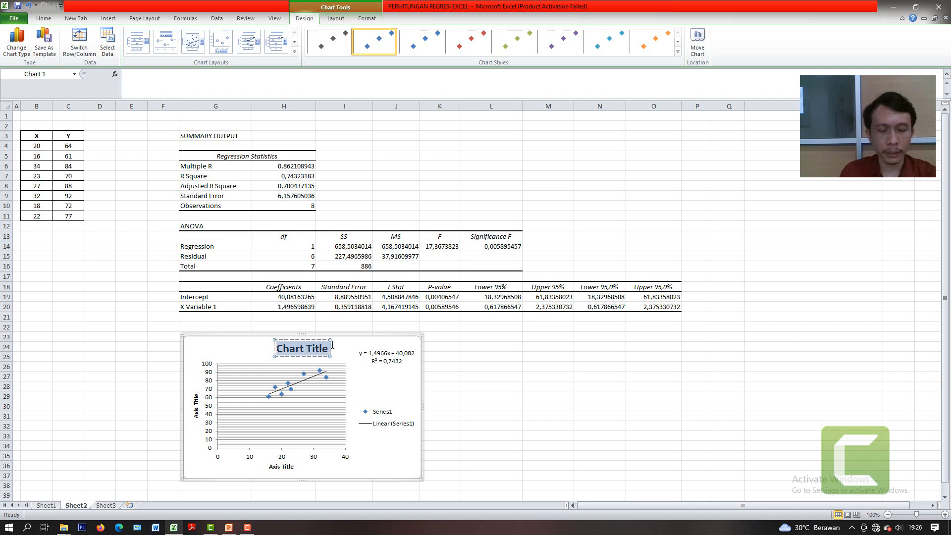
text(T)
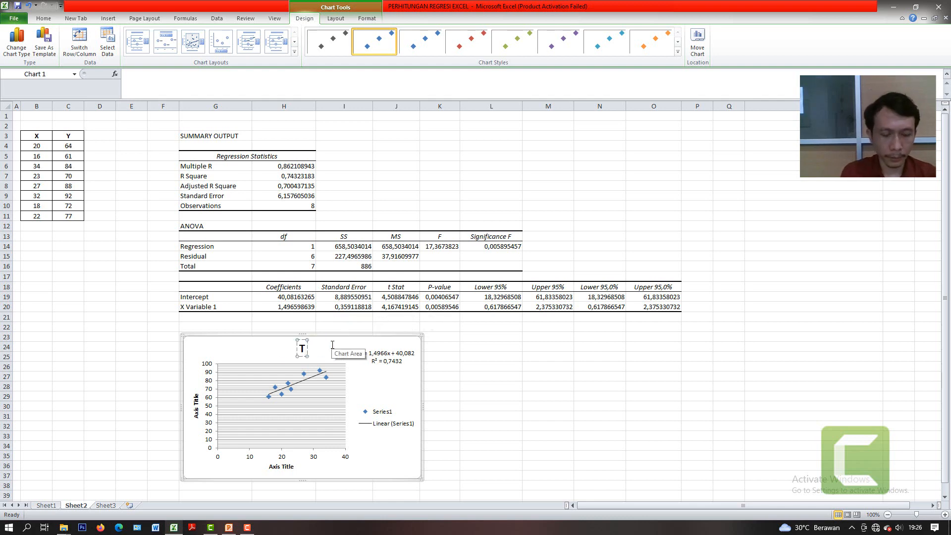
text(ABEL)
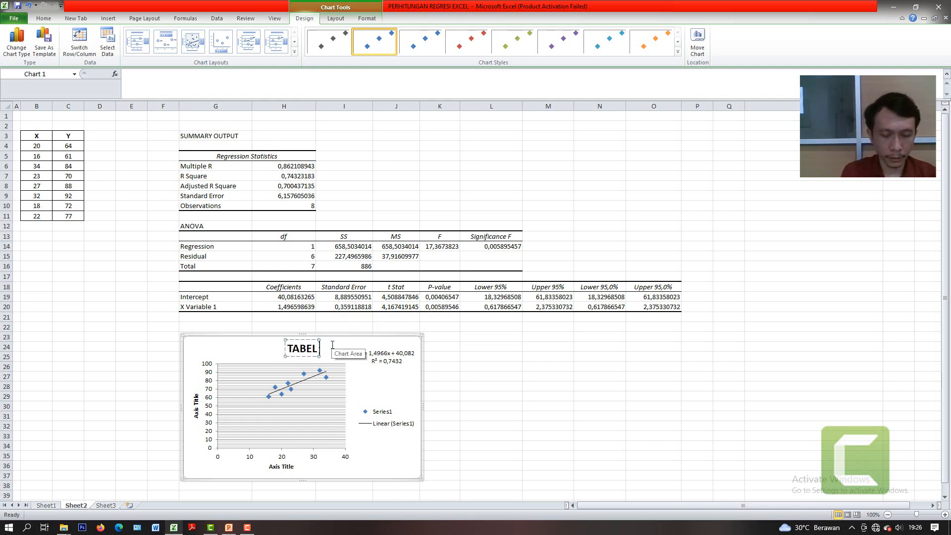
text( REGRE)
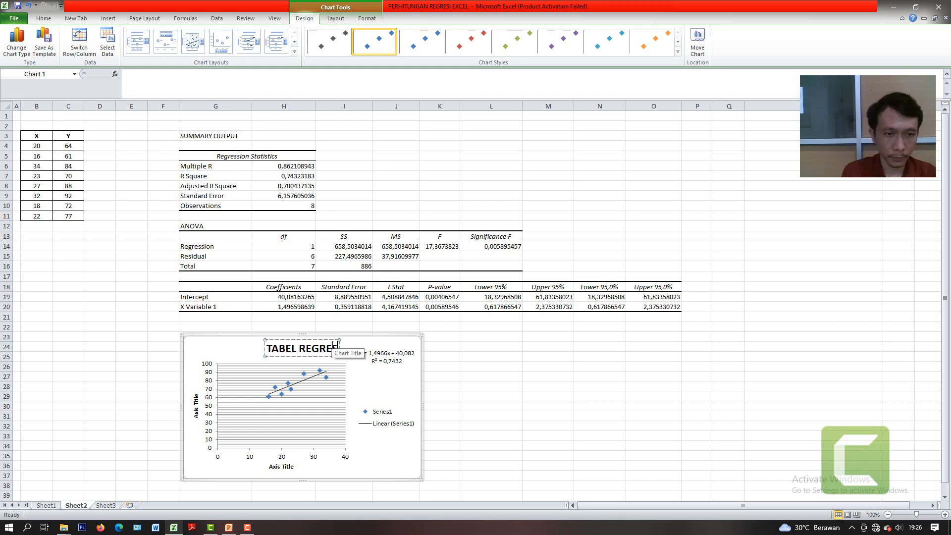
text(SI)
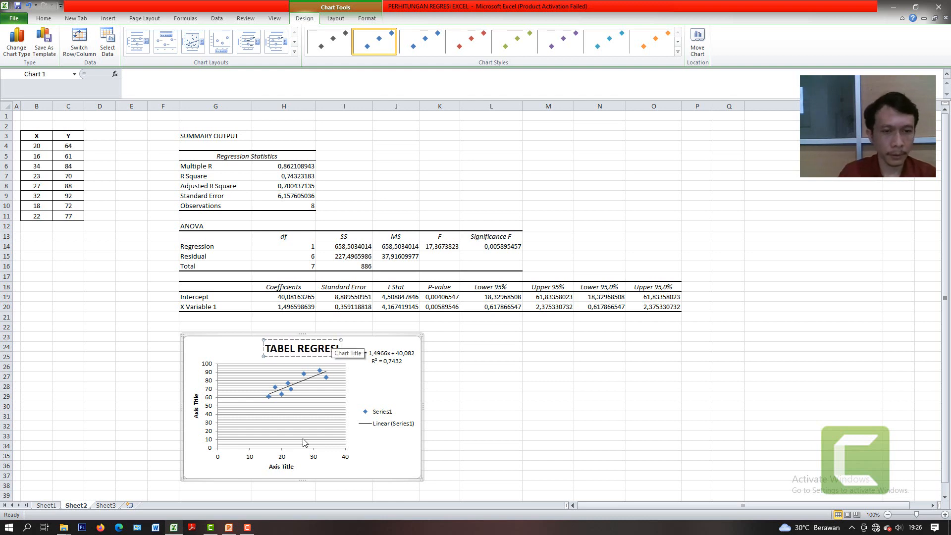
- Rename the chart's horizontal axis title to "X" and the vertical axis title to "Y"
click(285, 467)
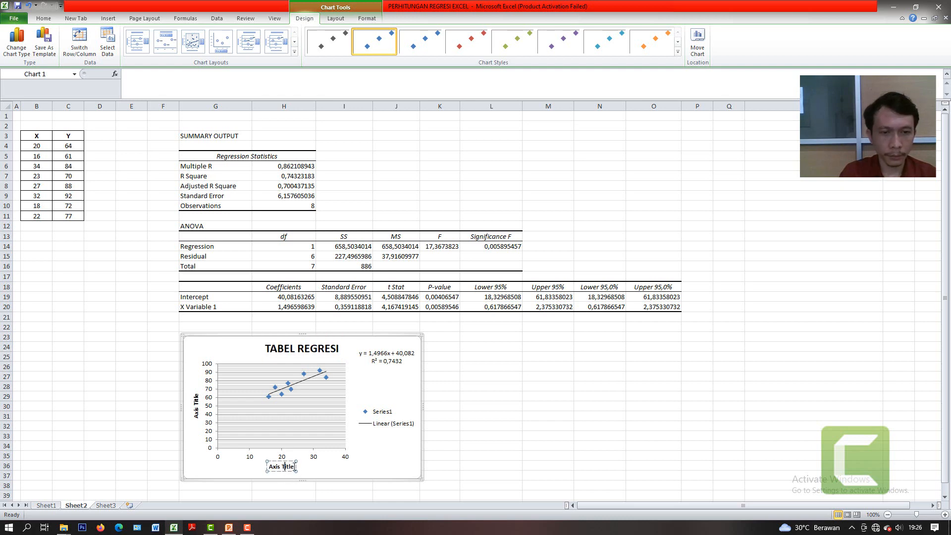
click(293, 466)
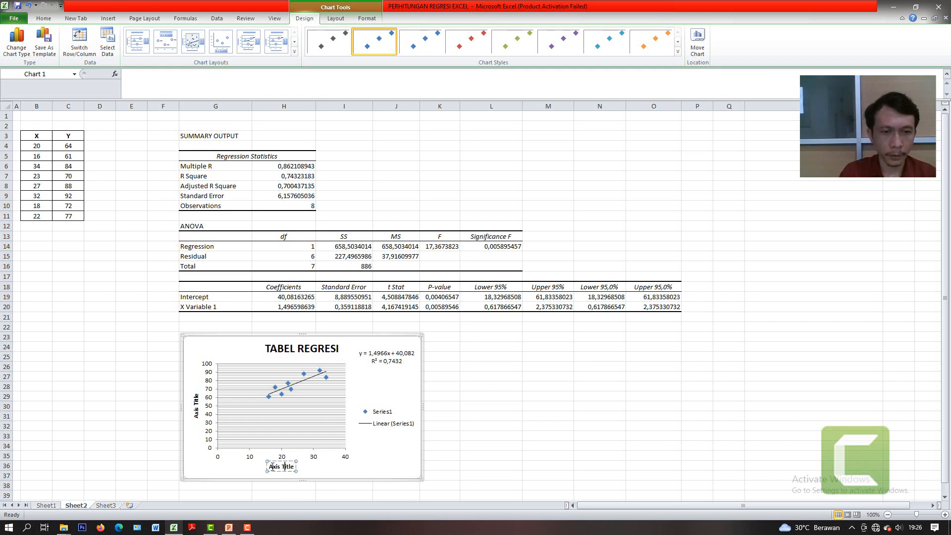
drag(269, 466, 299, 467)
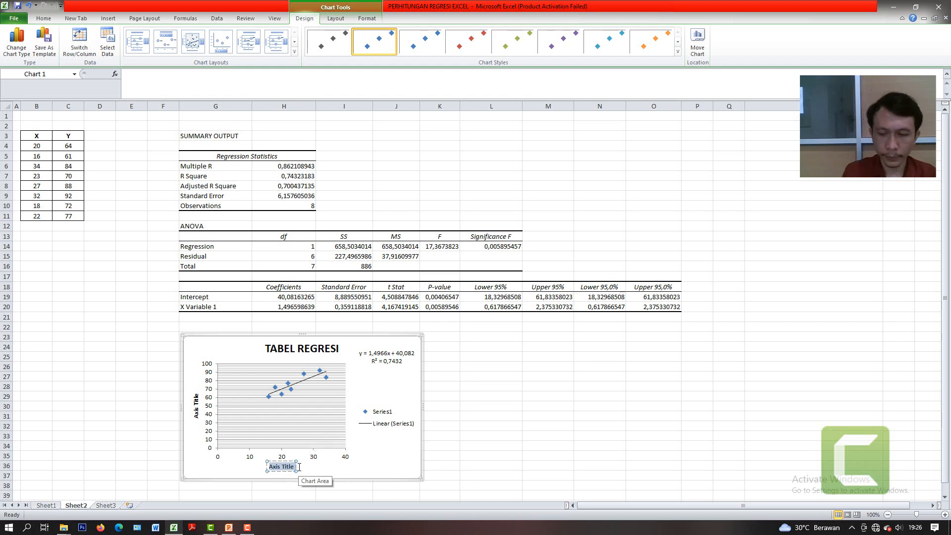
text(X)
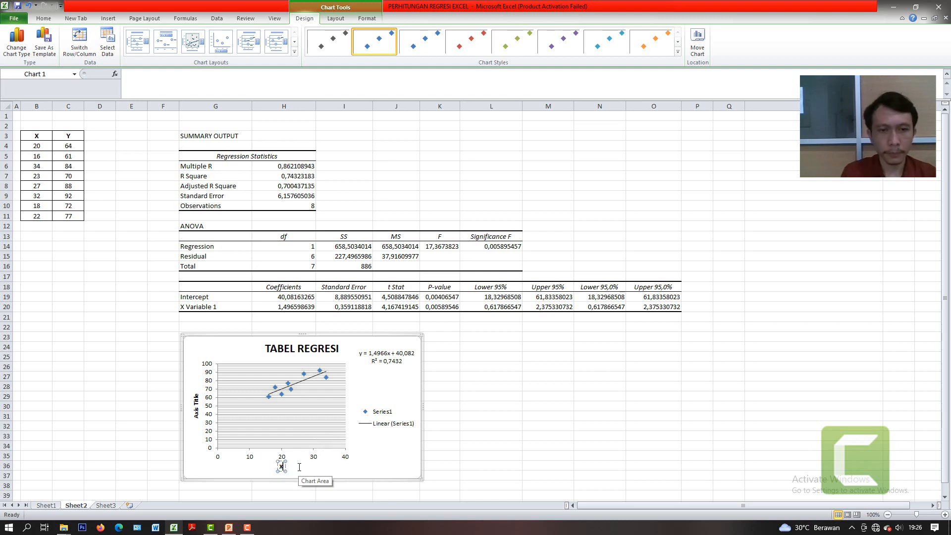
click(196, 404)
drag(197, 395, 196, 418)
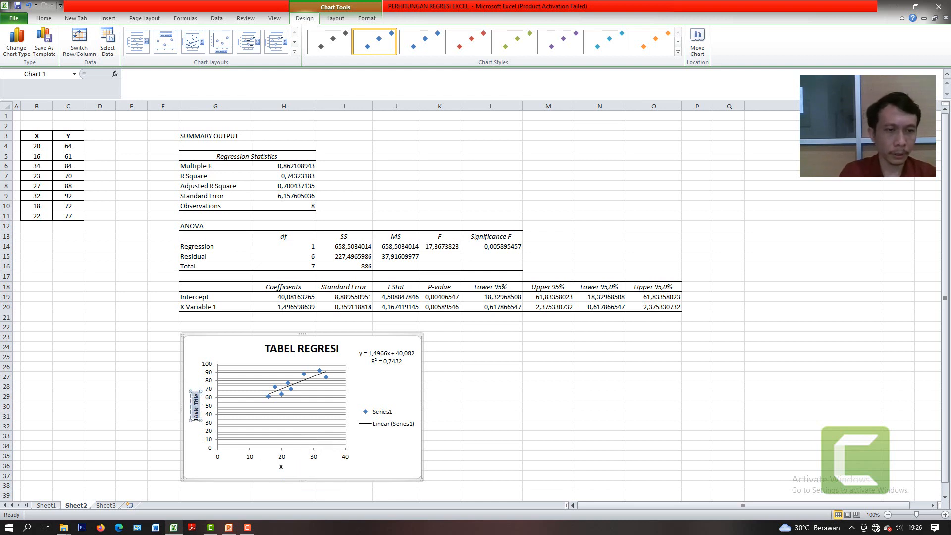
text(Y)
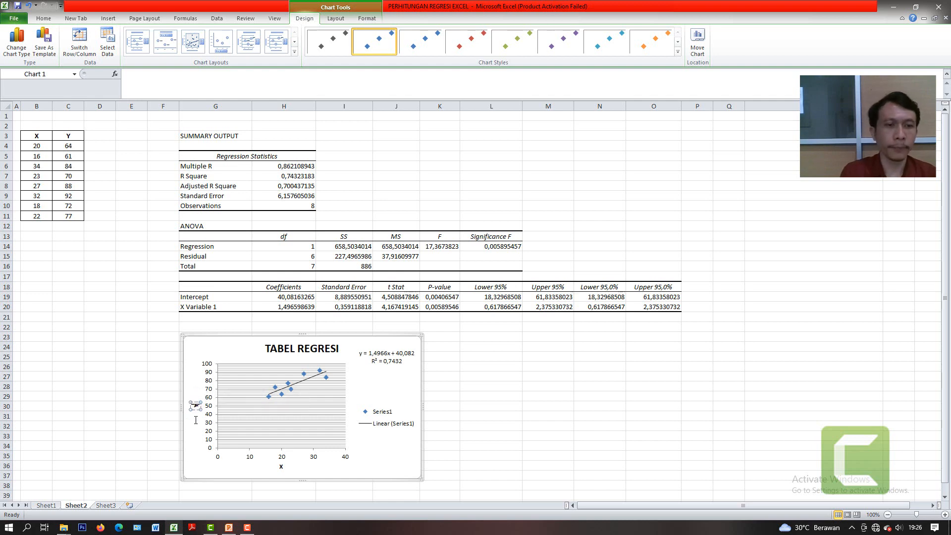
click(466, 402)
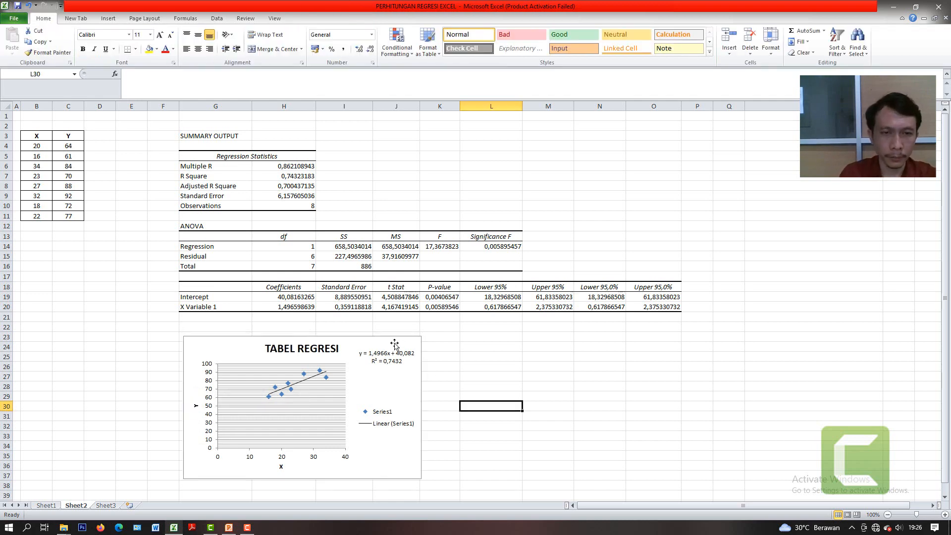
- Nudge the chart slightly up and to the left so it lines up with the edge of column G
drag(397, 341, 395, 337)
click(445, 352)
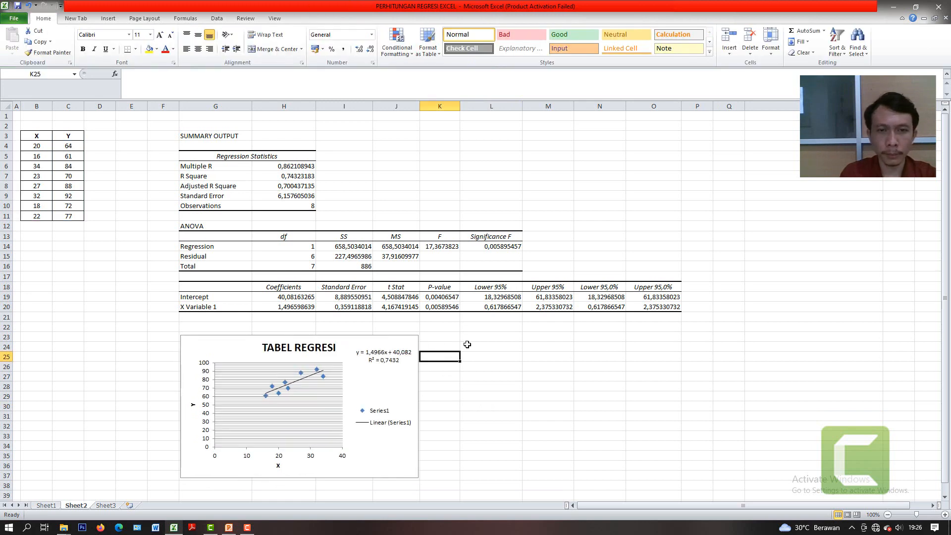
click(488, 339)
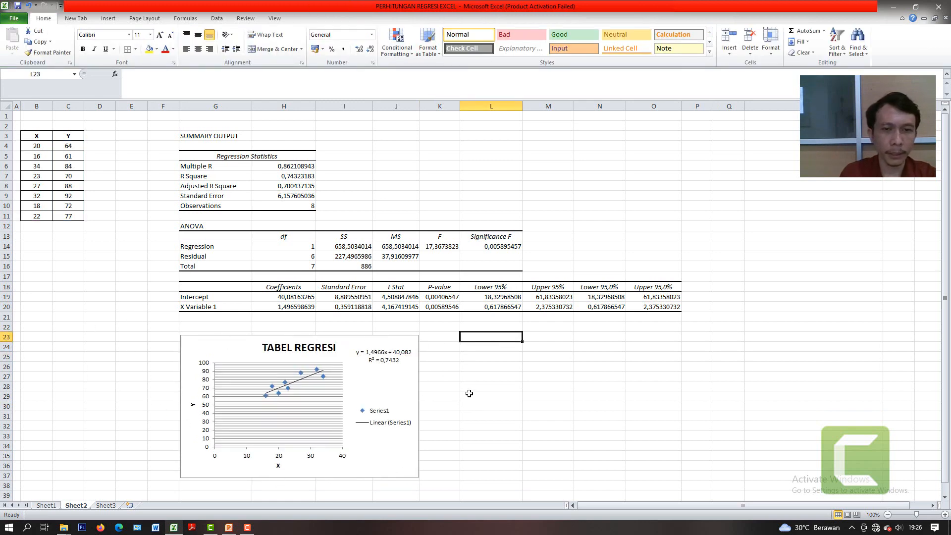
click(500, 404)
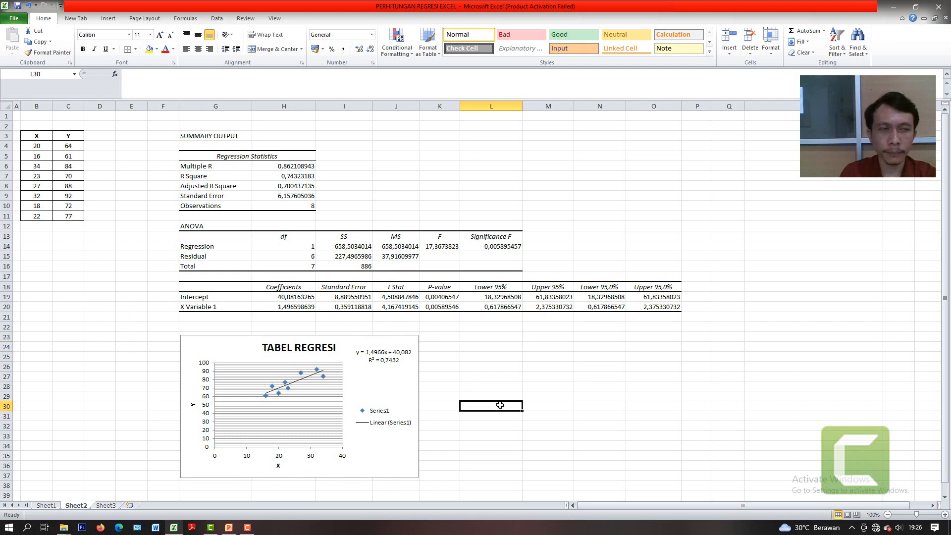
- Review the X and Y source data in B3:C11 and the regression summary output in G3:O20
drag(29, 130, 67, 187)
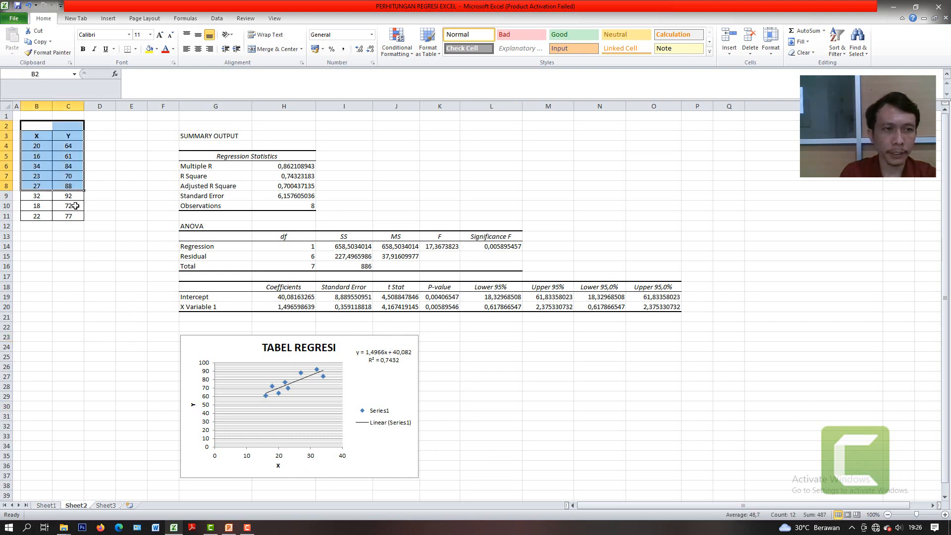
click(90, 255)
drag(35, 134, 68, 216)
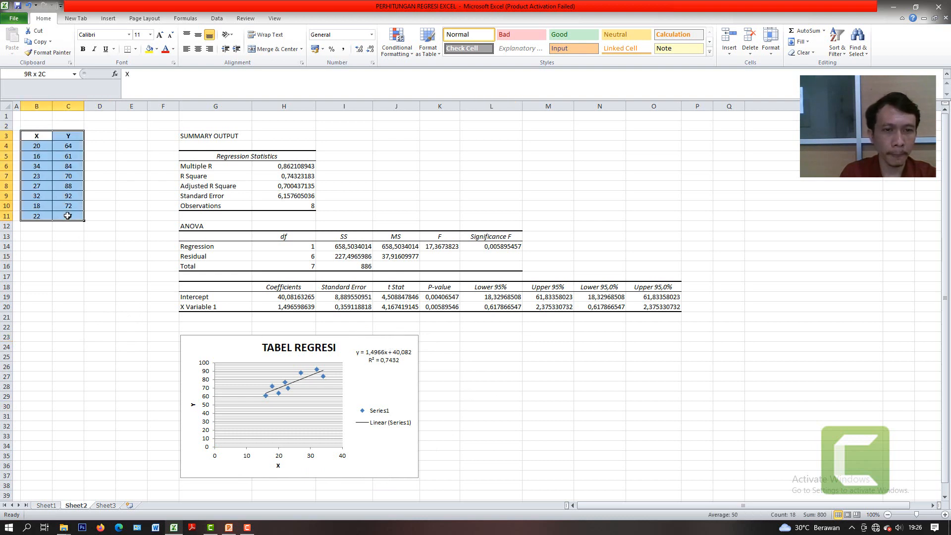
click(486, 356)
click(360, 136)
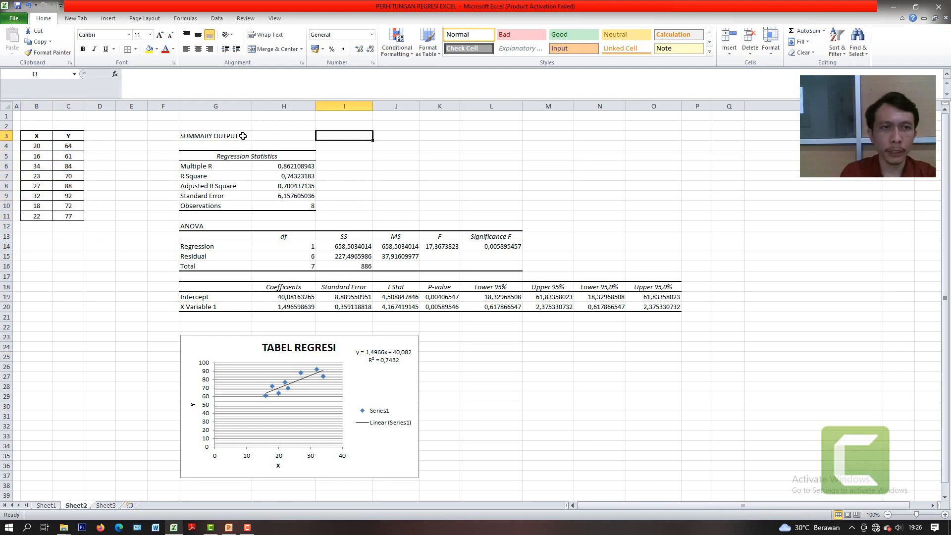
drag(193, 136, 651, 306)
click(617, 393)
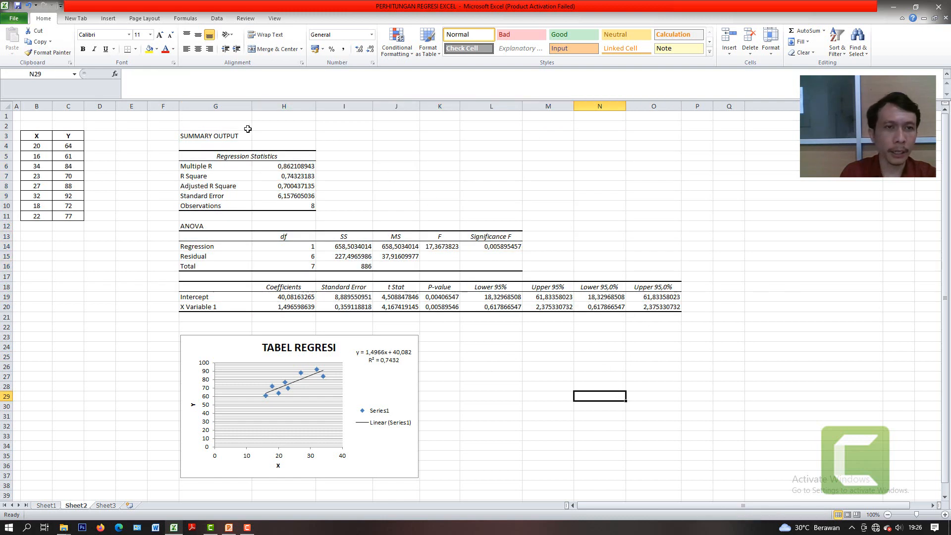
drag(682, 307, 194, 135)
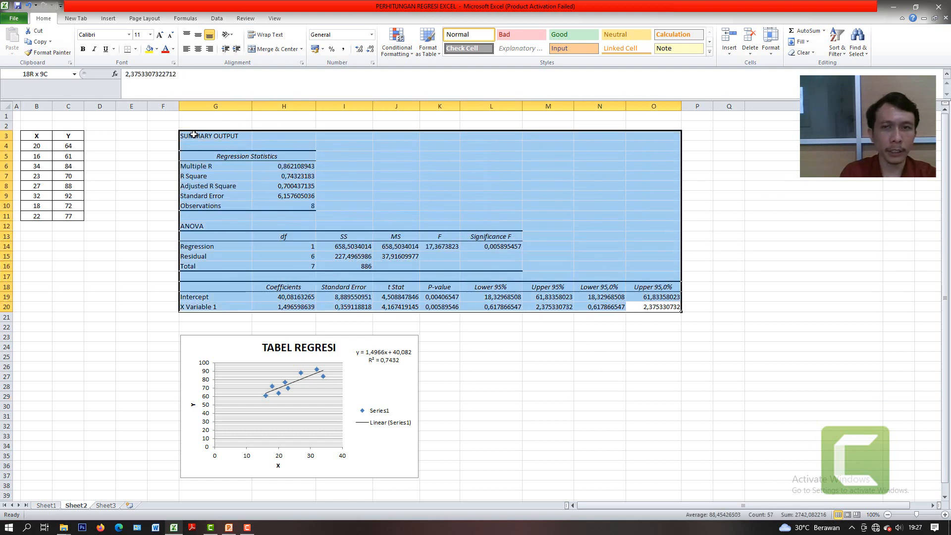
click(533, 369)
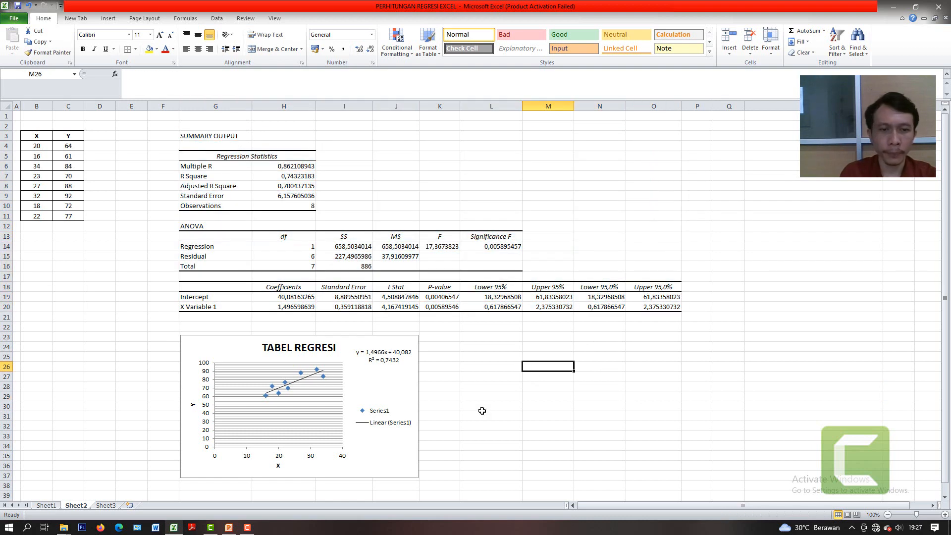
- Switch to the PowerPoint presentation on simple regression and look through the slides following the collected data on slide 9
click(229, 527)
scroll(80, 384, down, 6)
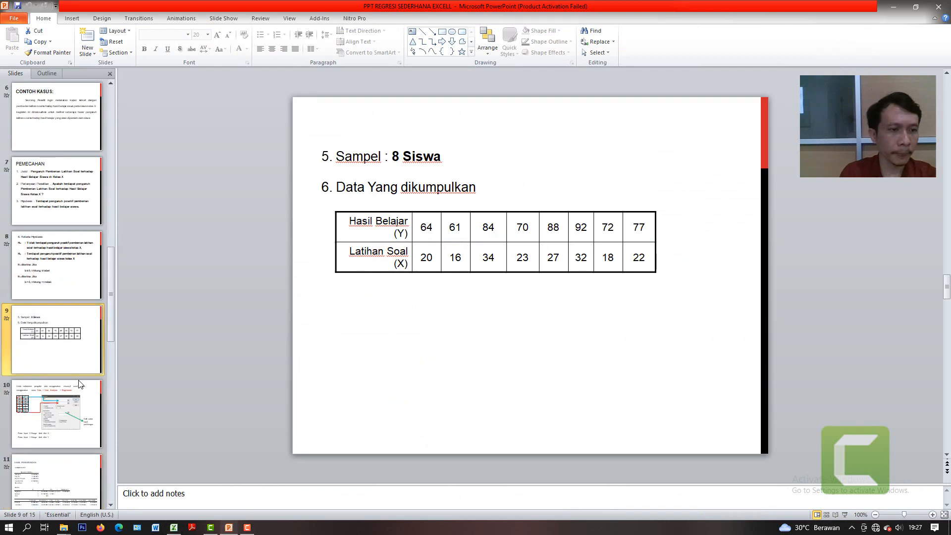